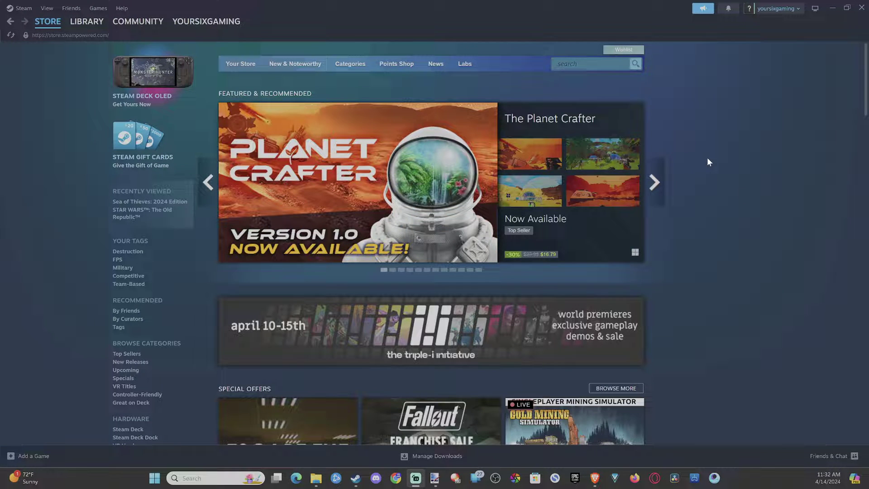
Open the Friends & Chat list window over the Steam store
click(829, 455)
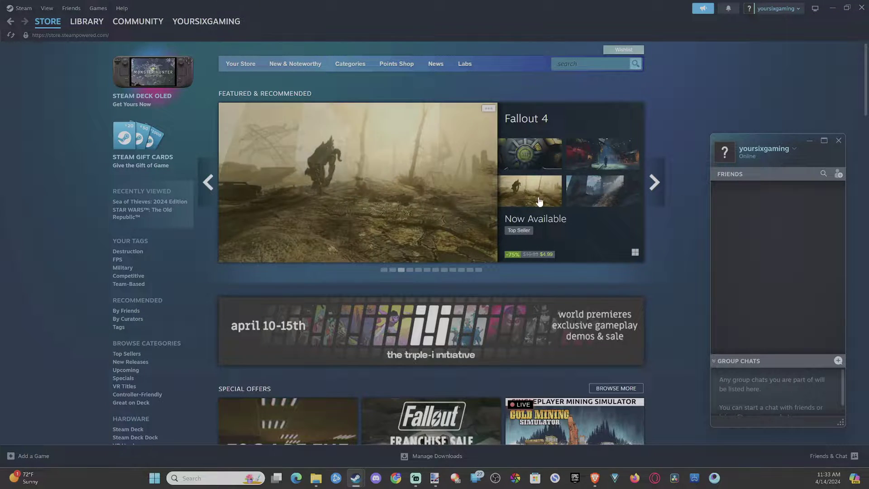
Open Steam Settings from the Steam menu to reach the Account page
click(23, 8)
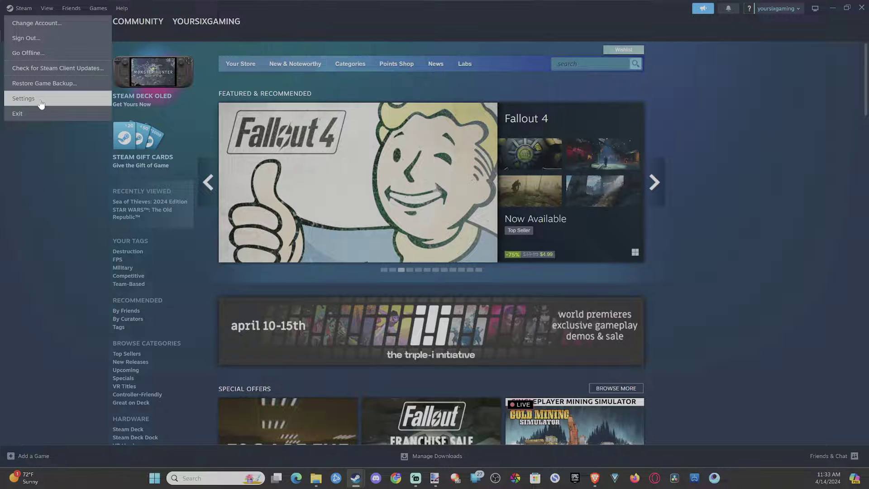
click(23, 99)
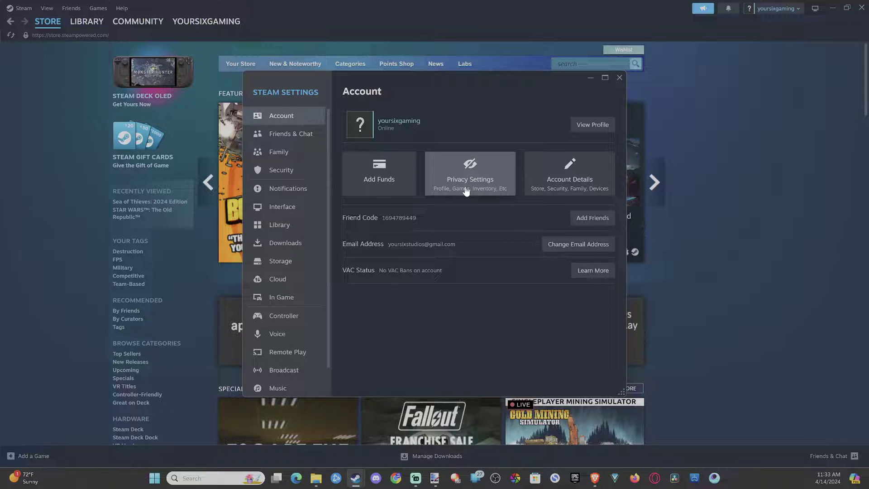
Go to Privacy Settings and view the My profile visibility choices without changing them
click(466, 190)
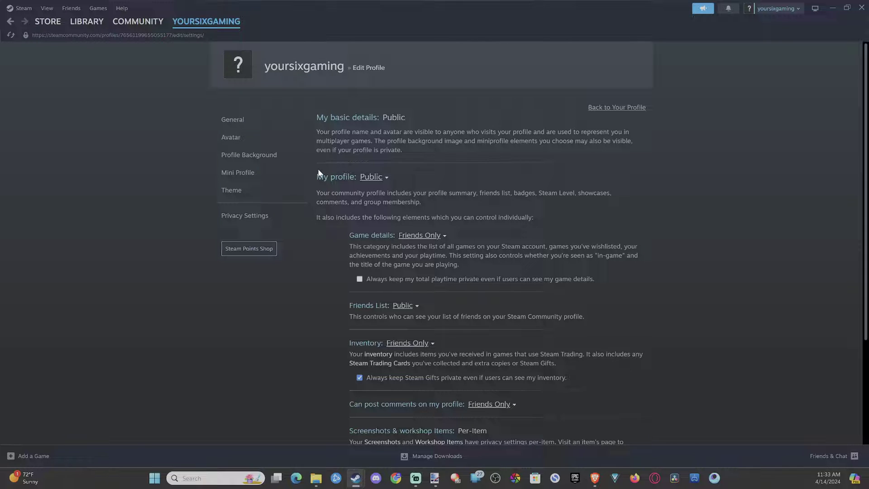
click(385, 176)
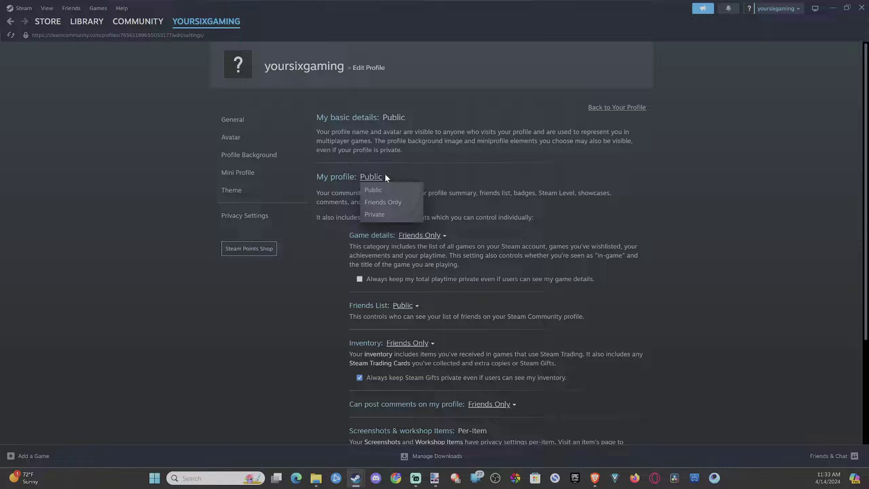
click(449, 195)
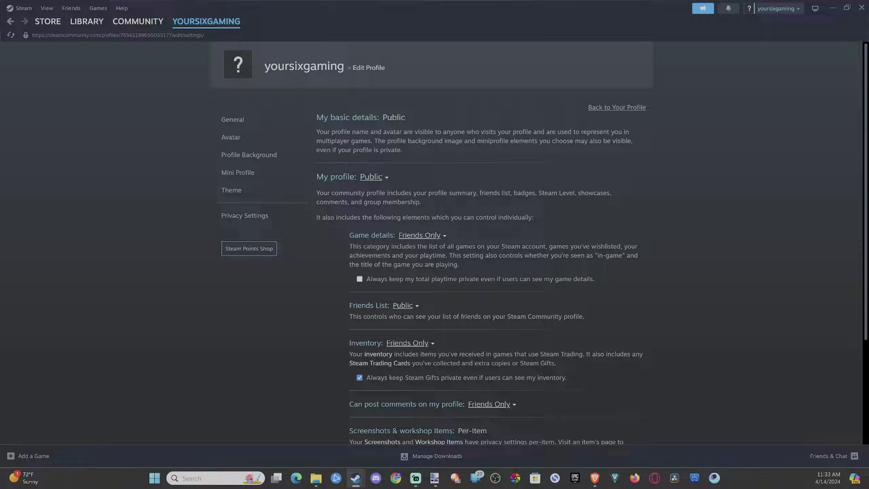
Highlight the friends list description and Game details line, then show Game details visibility choices
drag(480, 193, 522, 193)
click(530, 193)
scroll(391, 204, down, 2)
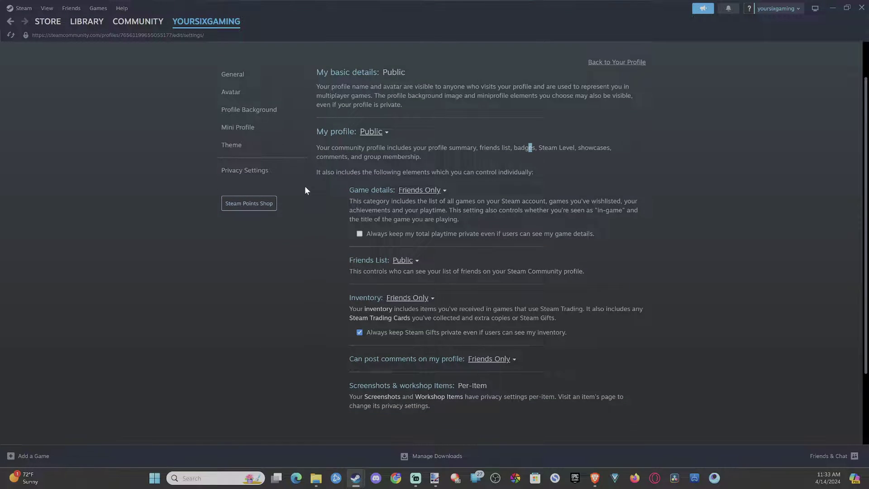
drag(346, 189, 442, 190)
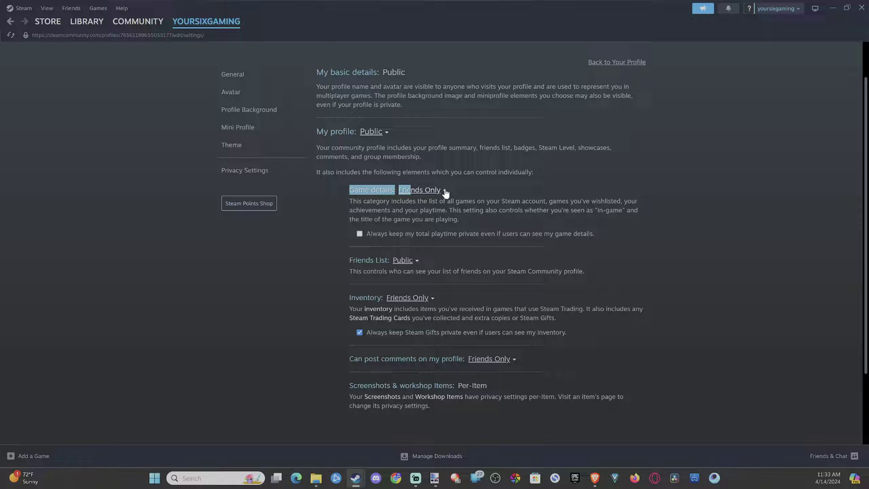
click(442, 190)
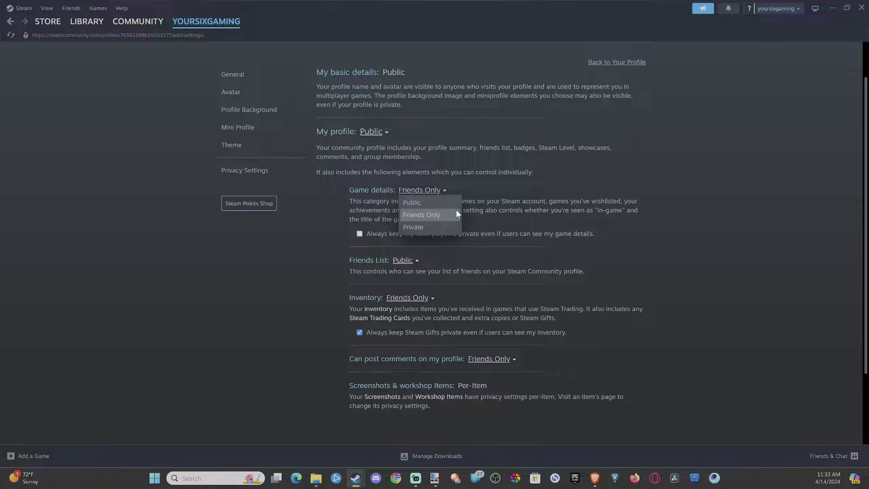
Leave Game details unchanged and set Friends List visibility to Friends Only
click(490, 199)
scroll(491, 199, down, 4)
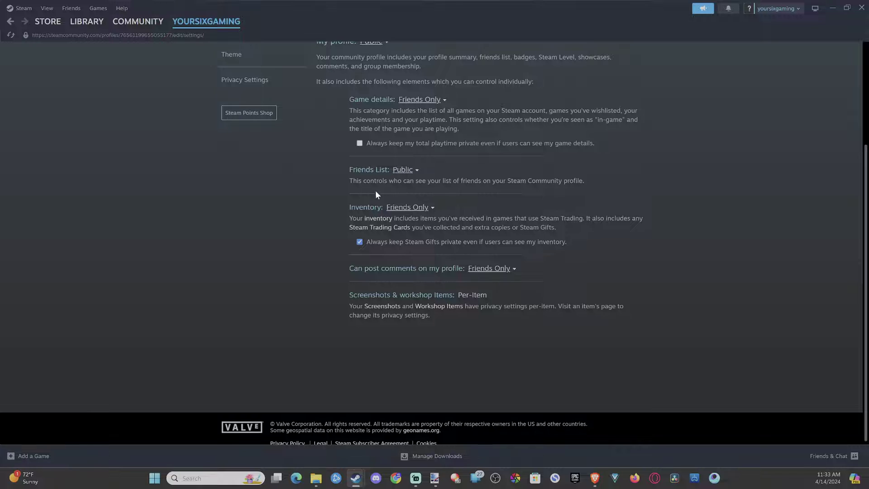
click(417, 171)
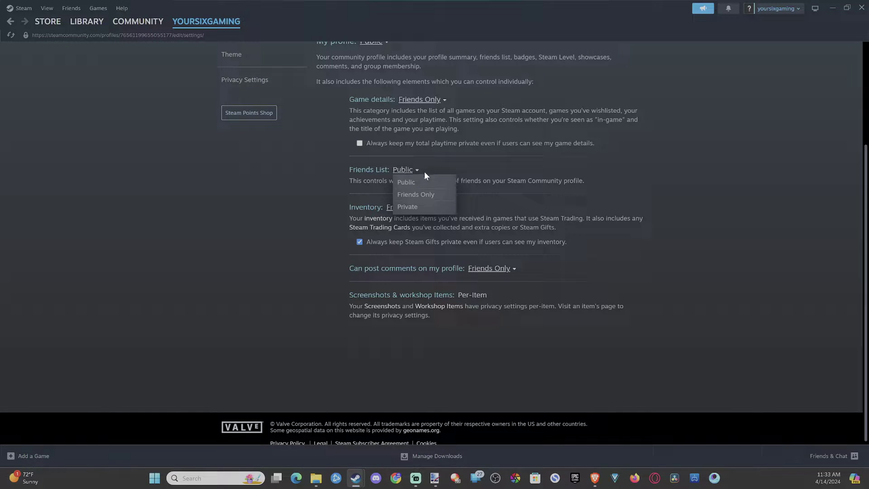
click(434, 196)
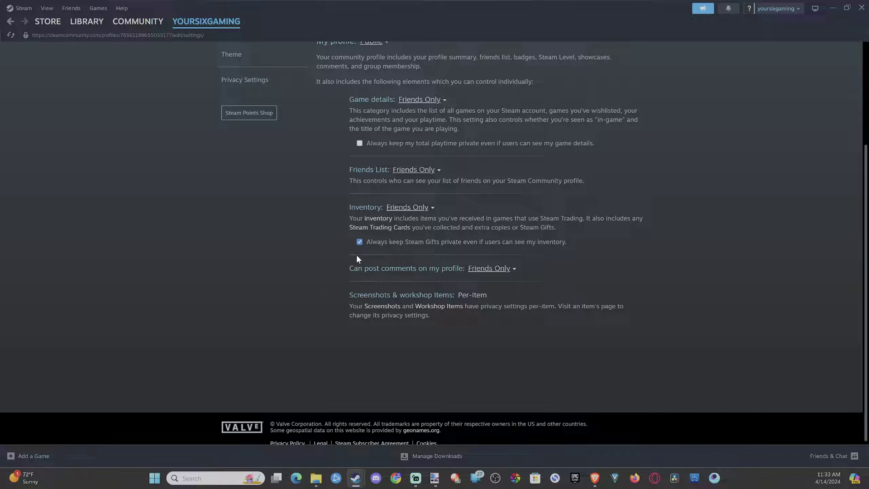
scroll(404, 242, up, 2)
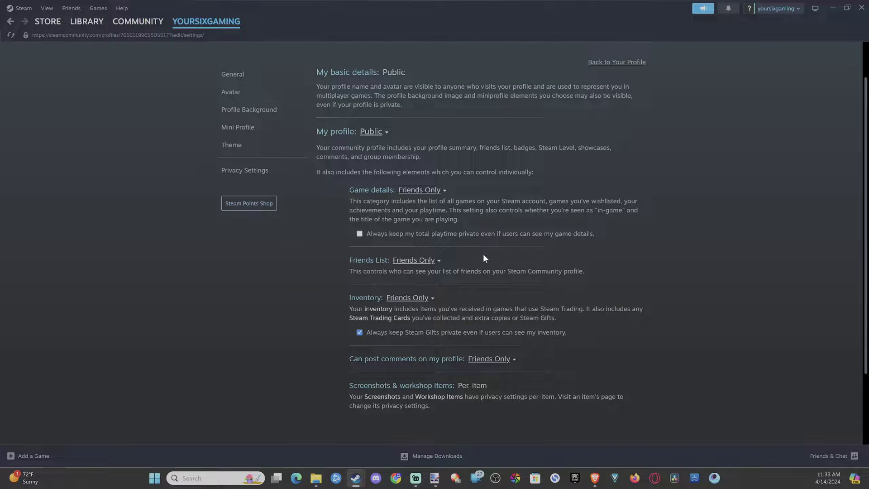
scroll(477, 252, up, 1)
Open and close the friends window, then set Friends List visibility to Public
click(854, 459)
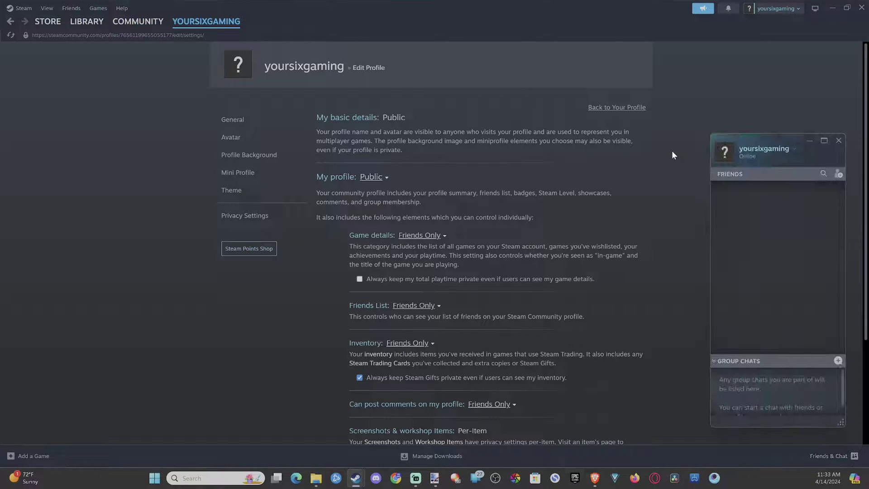
click(619, 232)
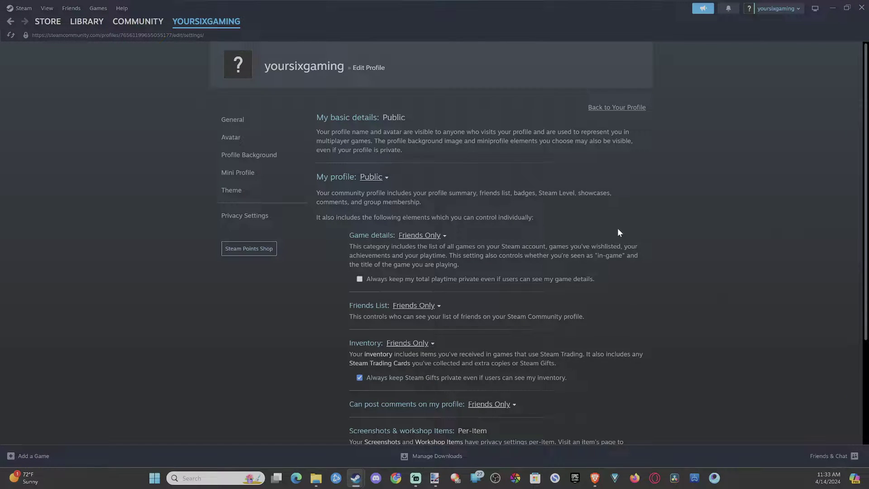
click(416, 305)
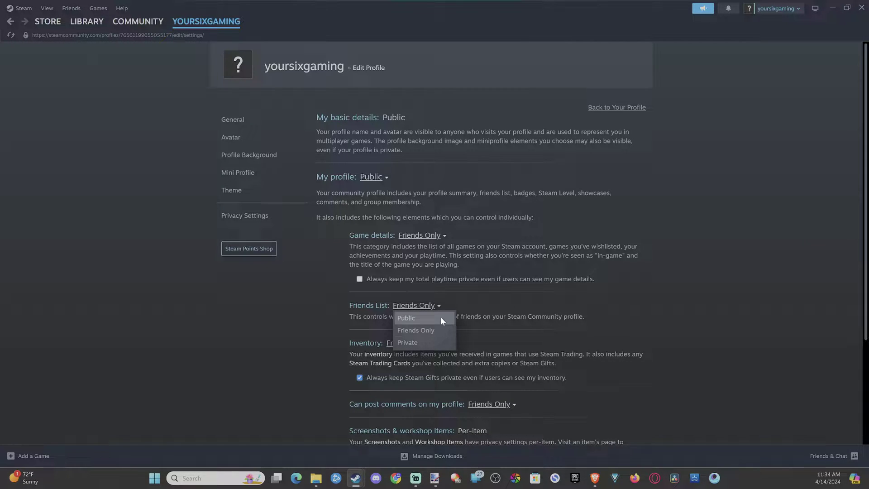
click(440, 317)
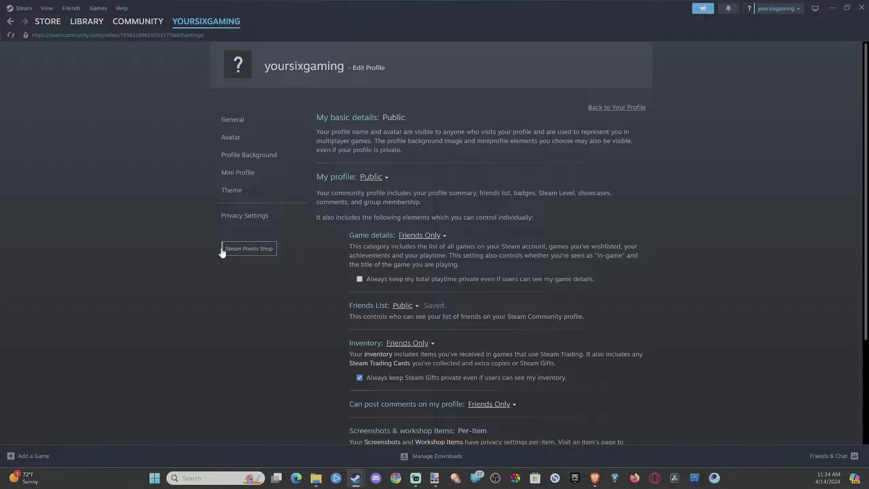